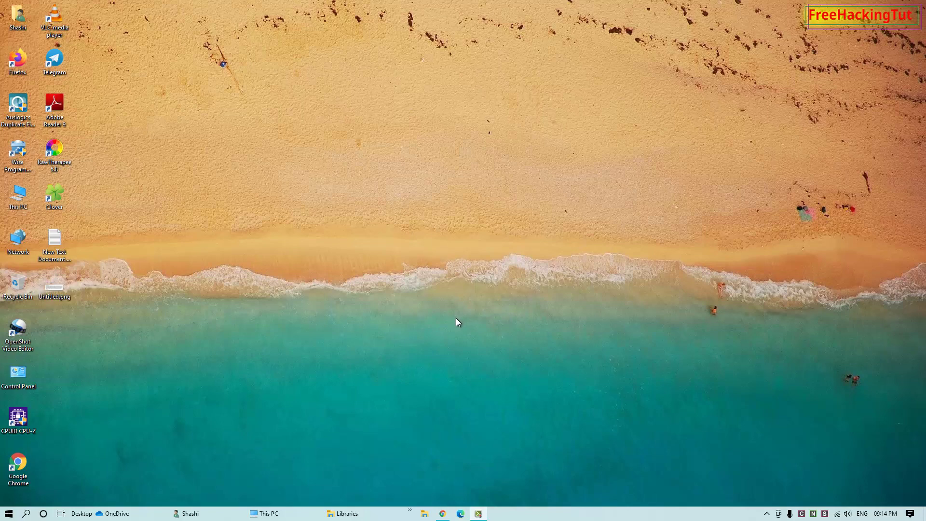
# View the clipboard explanation image Untitled.png, then go to Settings > System > Clipboard.
pyautogui.doubleClick(49, 294)
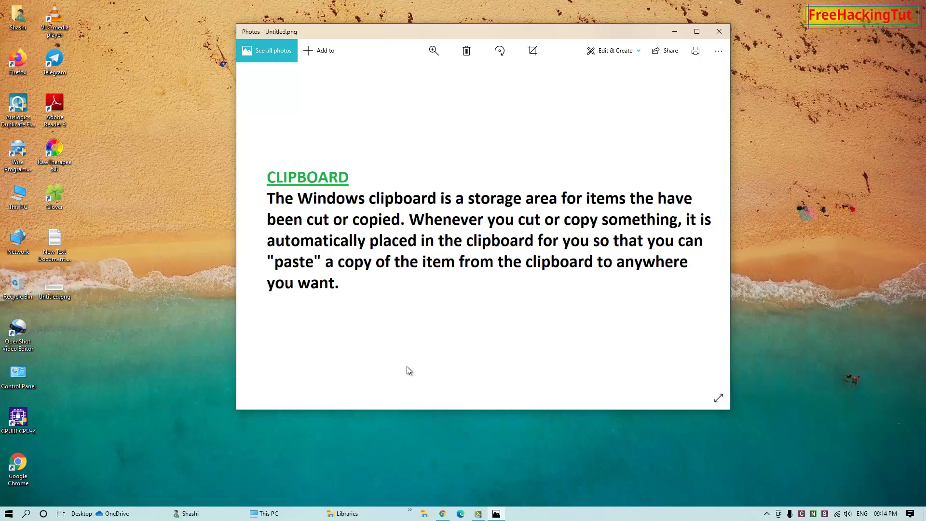
pyautogui.click(718, 31)
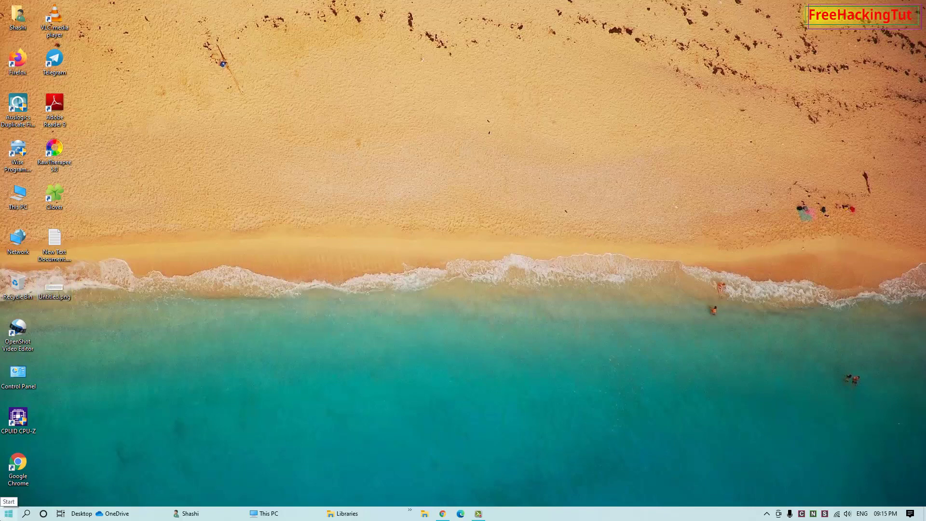
pyautogui.click(9, 513)
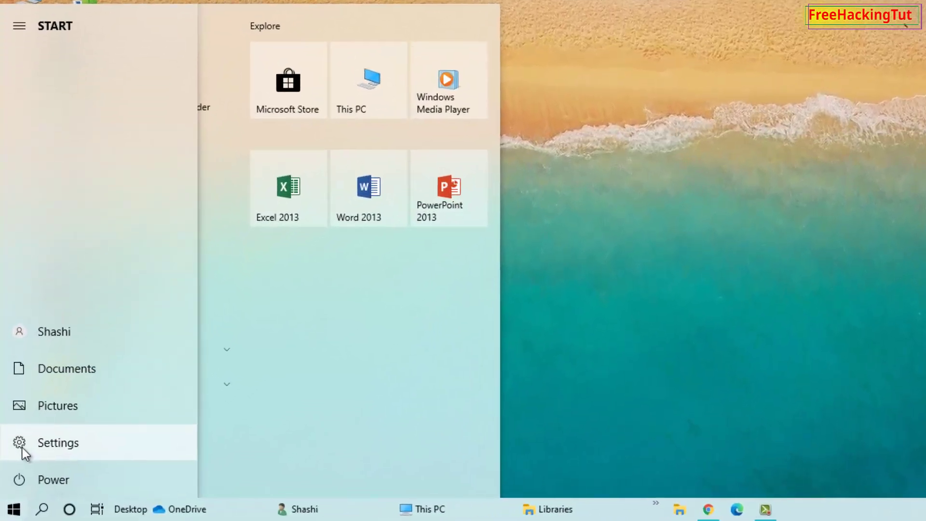
pyautogui.click(20, 452)
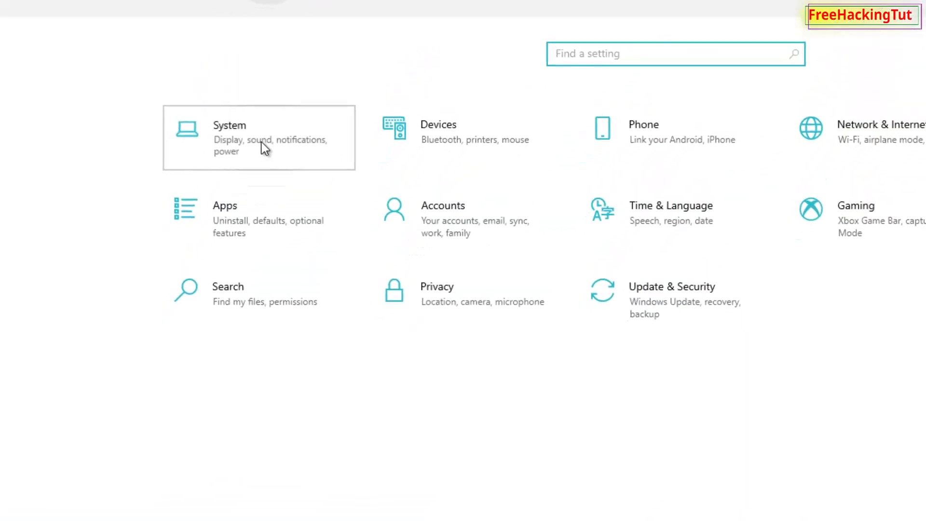
pyautogui.click(259, 145)
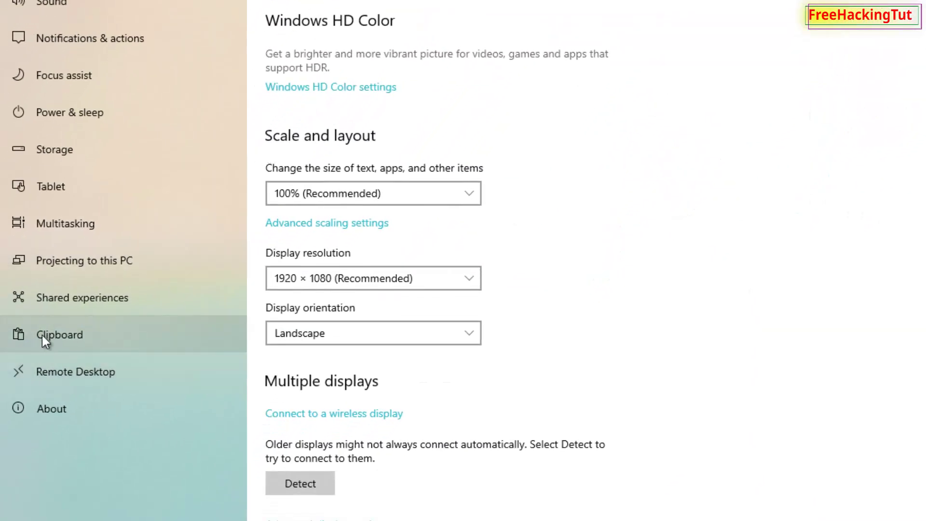
pyautogui.click(42, 335)
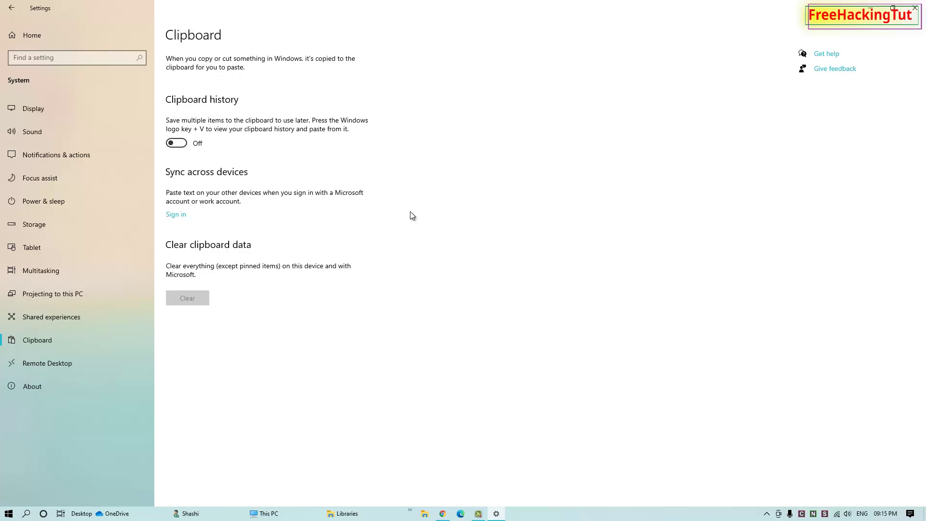
# Switch Clipboard history On and confirm the Win+V history panel is empty.
pyautogui.click(181, 145)
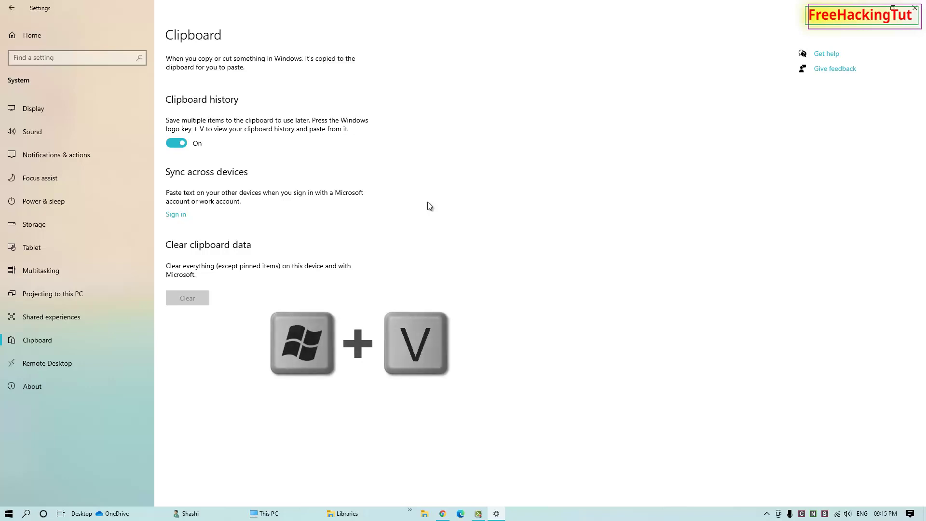
pyautogui.press('super+v')
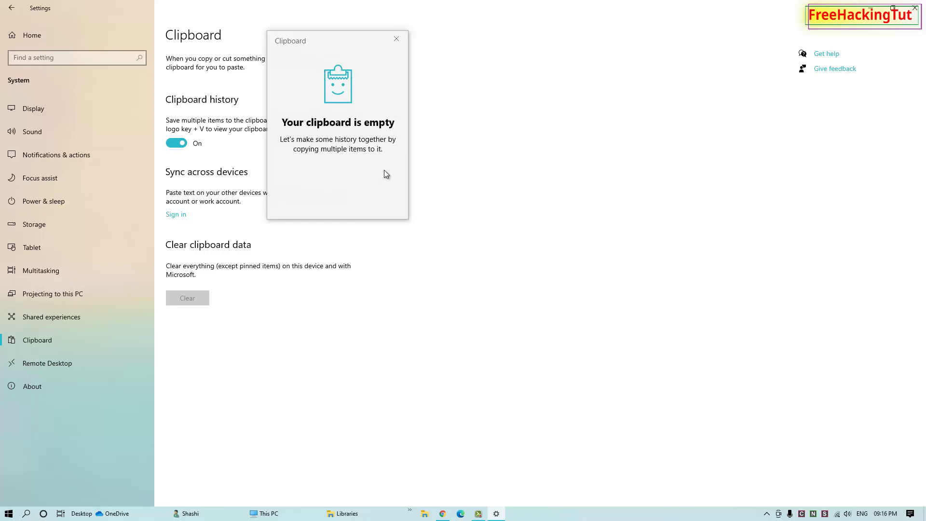
pyautogui.click(554, 192)
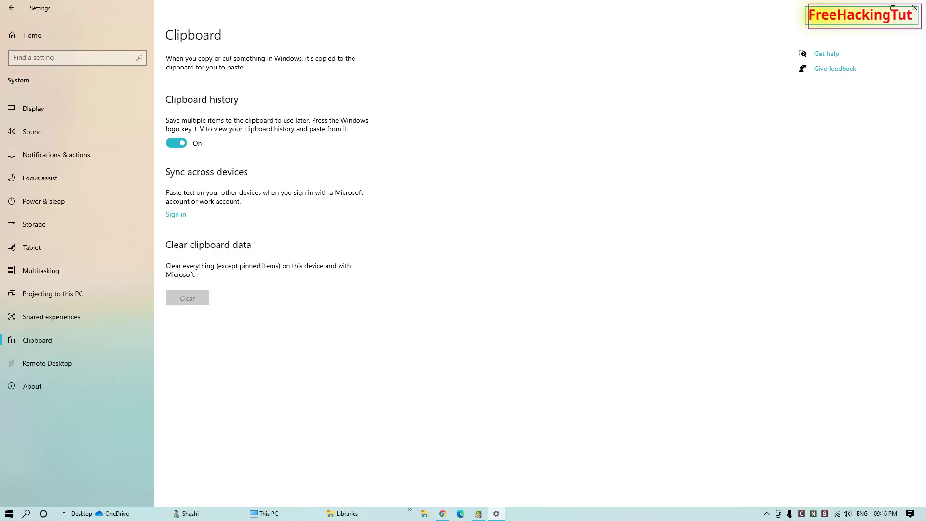
# Close Settings and copy the Free Hacking Tutorial blog's web address in Chrome.
pyautogui.click(914, 8)
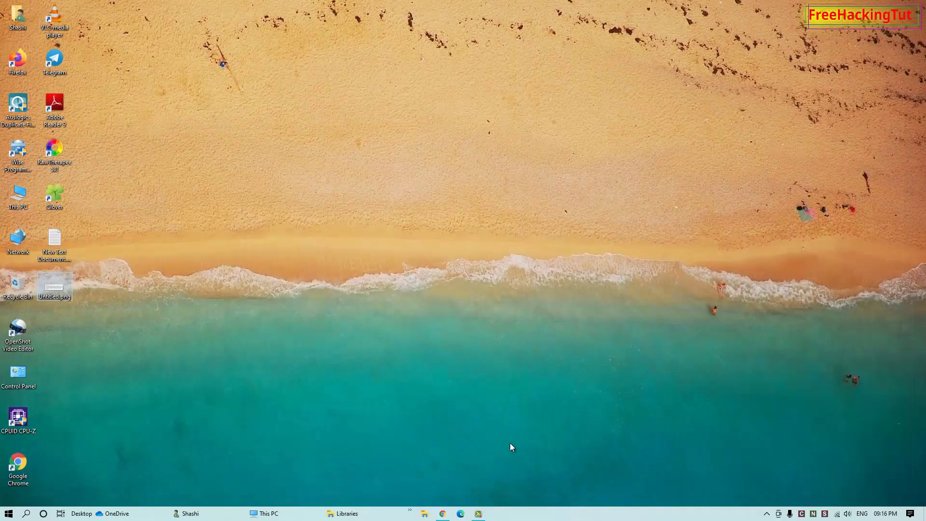
pyautogui.click(442, 513)
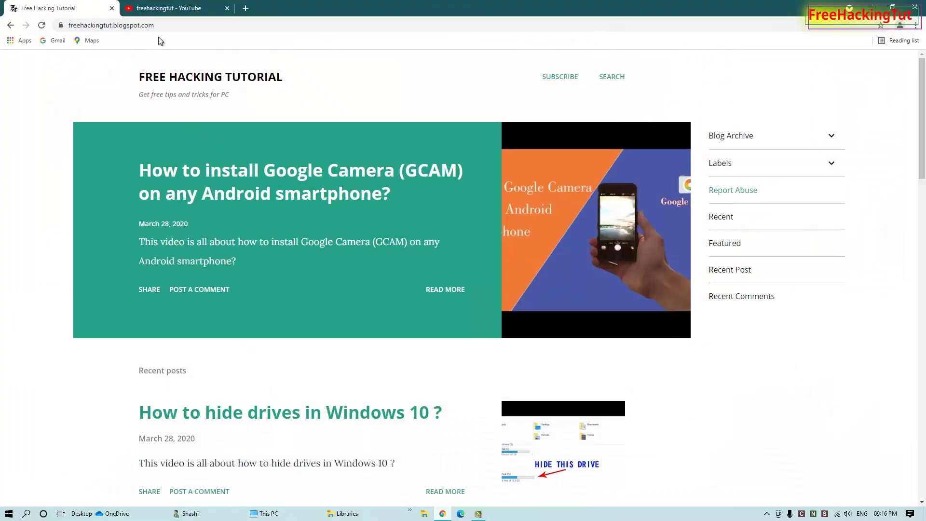
pyautogui.click(174, 26)
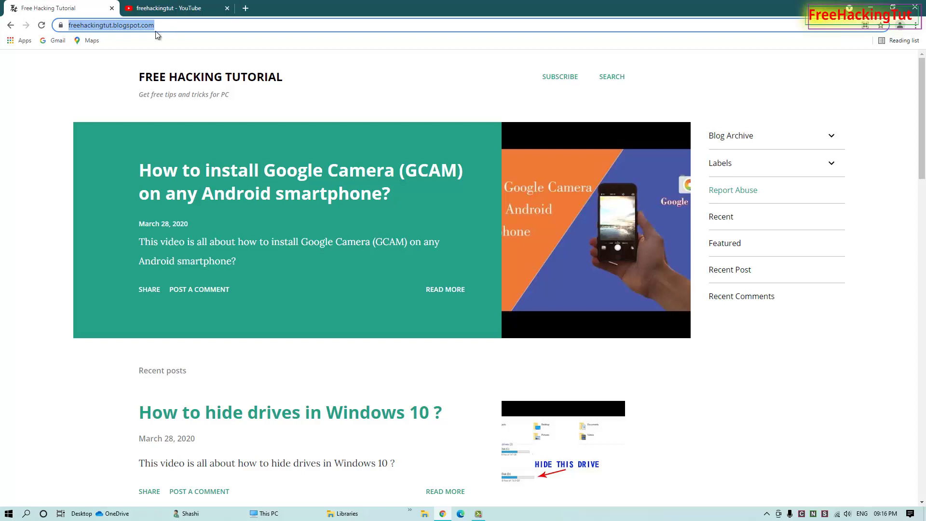
pyautogui.rightClick(121, 26)
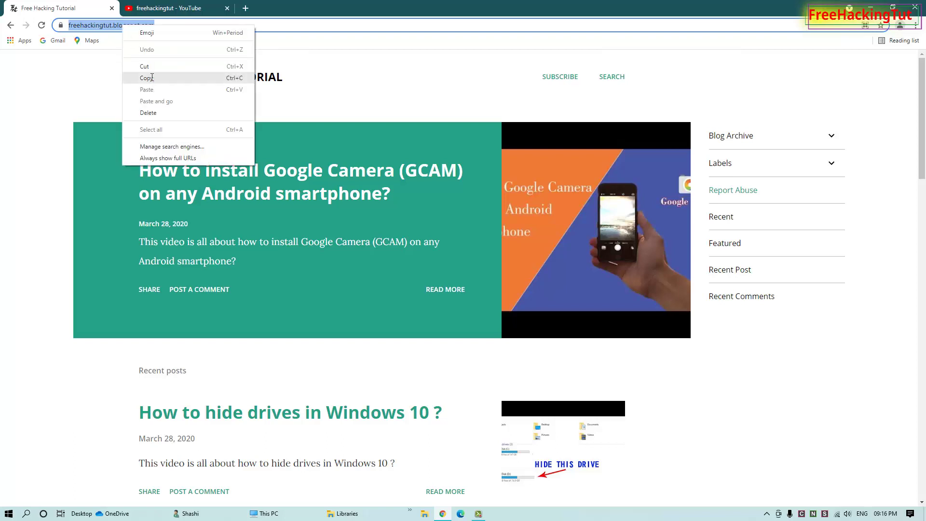
pyautogui.click(147, 77)
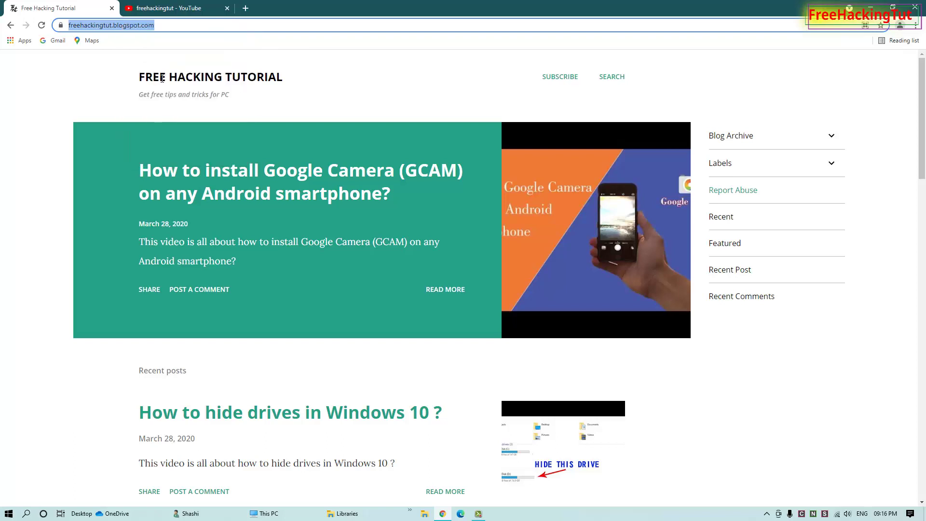
# Copy the address of the YouTube freehackingtut search results page.
pyautogui.click(169, 8)
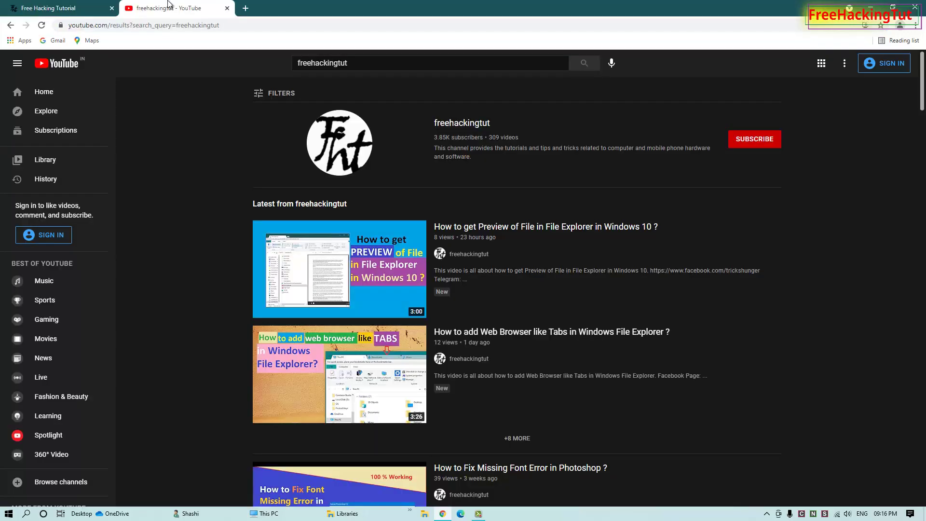
pyautogui.click(225, 27)
pyautogui.rightClick(200, 29)
pyautogui.click(238, 81)
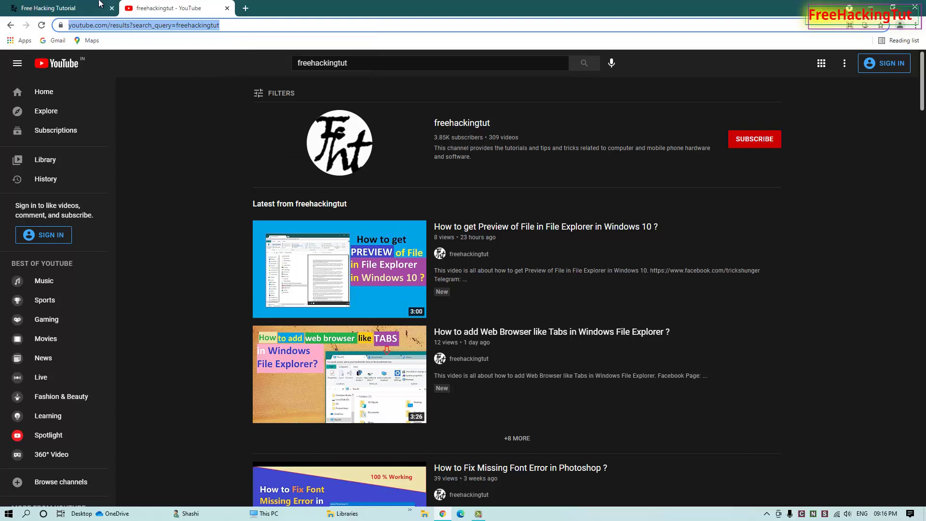
# Copy the Redmi Note 8 post title from the blog.
pyautogui.click(62, 7)
pyautogui.scroll(-5, 308, 334)
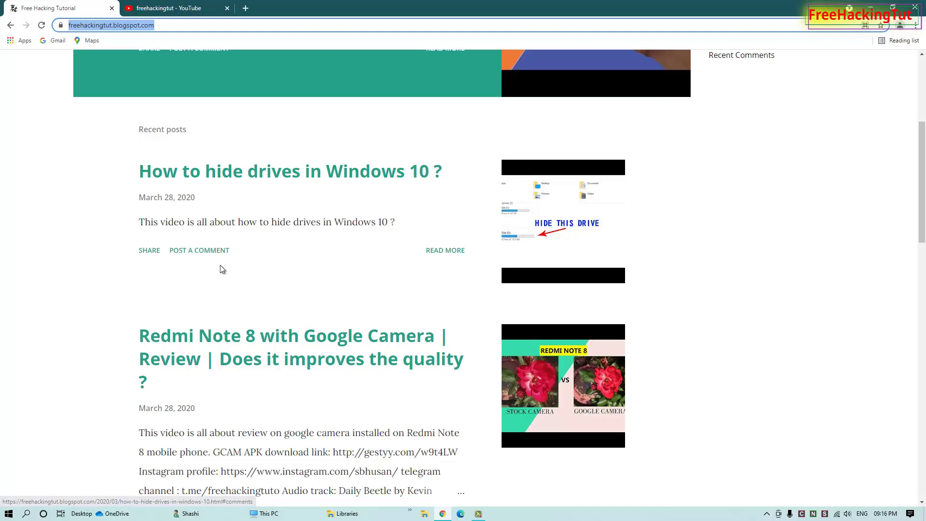
pyautogui.scroll(-4, 161, 244)
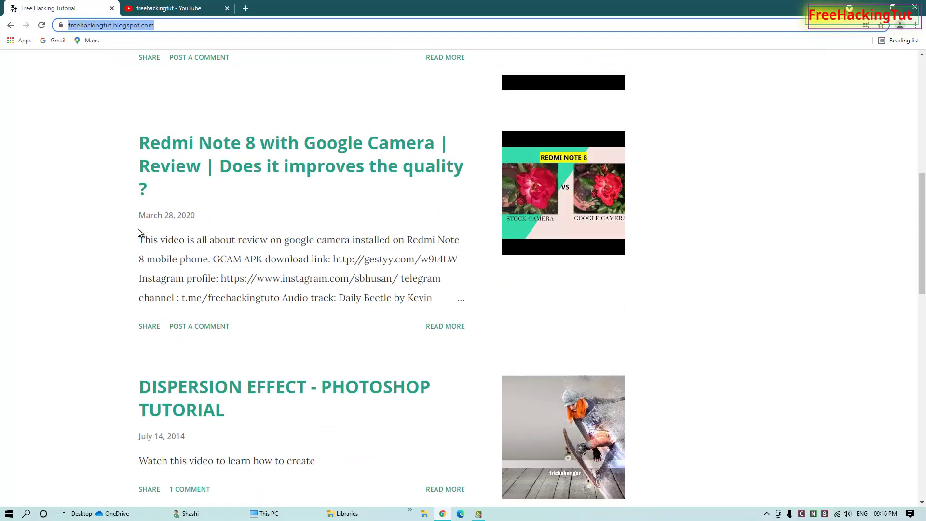
pyautogui.moveTo(140, 141); pyautogui.dragTo(163, 164)
pyautogui.rightClick(163, 164)
pyautogui.click(189, 241)
# Copy the DISPERSION EFFECT - PHOTOSHOP TUTORIAL title and minimize Chrome.
pyautogui.scroll(-5, 156, 198)
pyautogui.moveTo(131, 140); pyautogui.dragTo(237, 172)
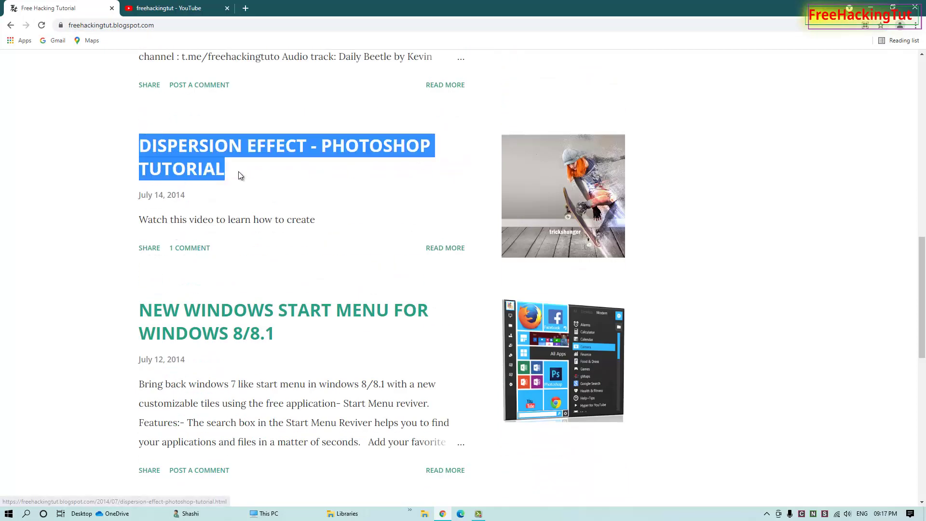
pyautogui.rightClick(201, 165)
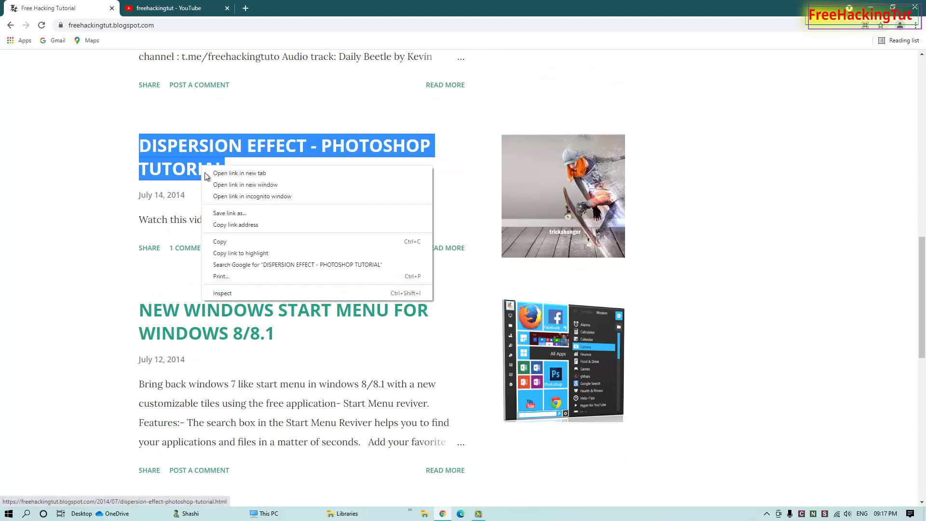
pyautogui.click(241, 244)
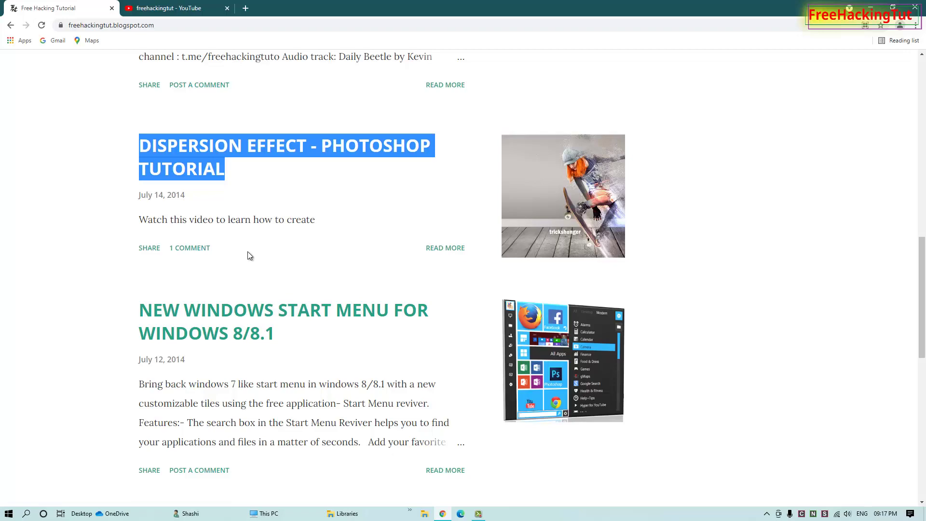
pyautogui.click(870, 8)
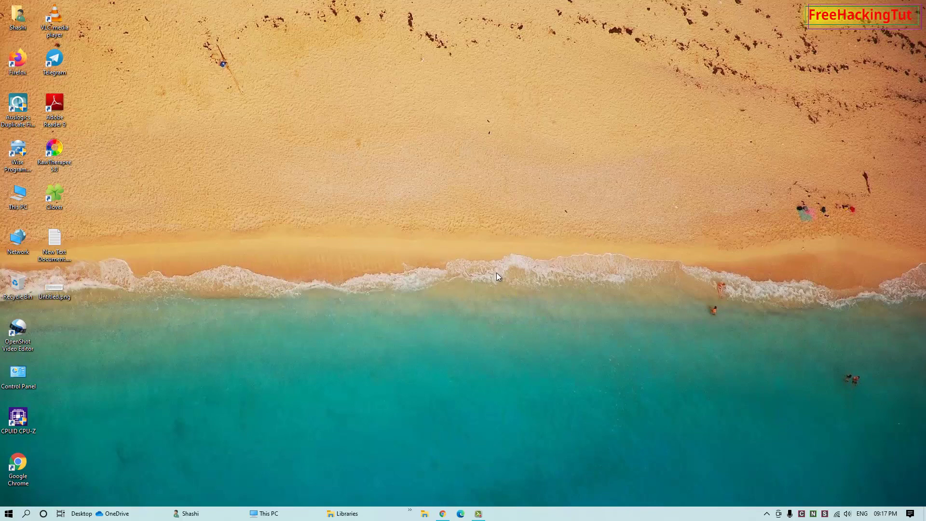
# Search for 'word', launch Word 2013 and create a blank Document1.
pyautogui.press('super')
pyautogui.write('word')
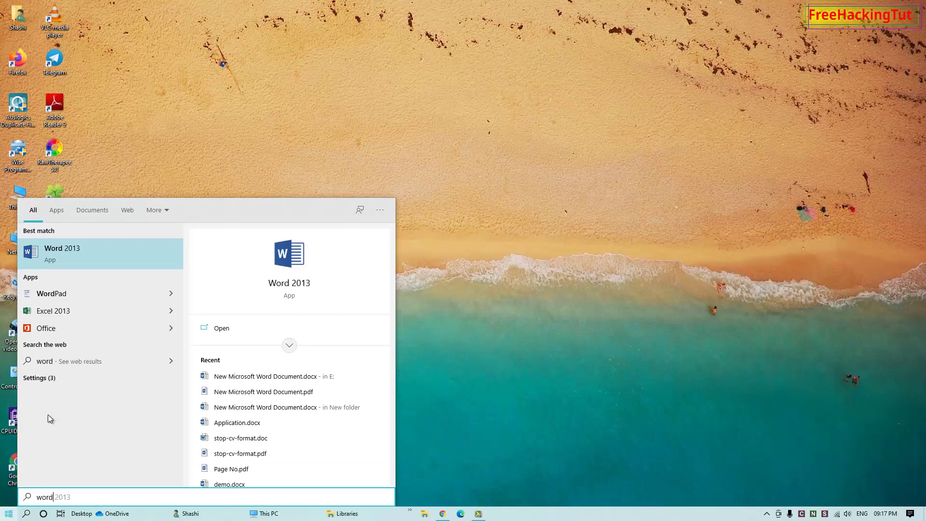
pyautogui.click(88, 257)
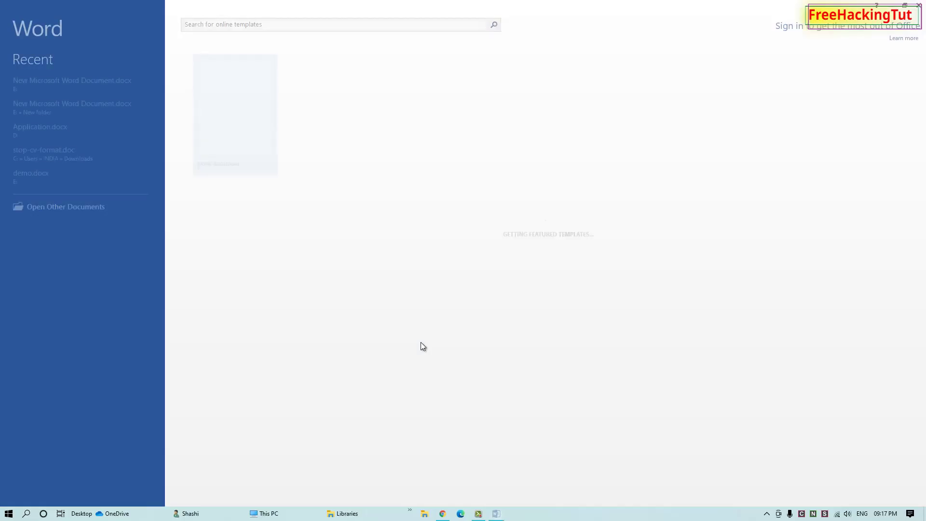
pyautogui.click(202, 108)
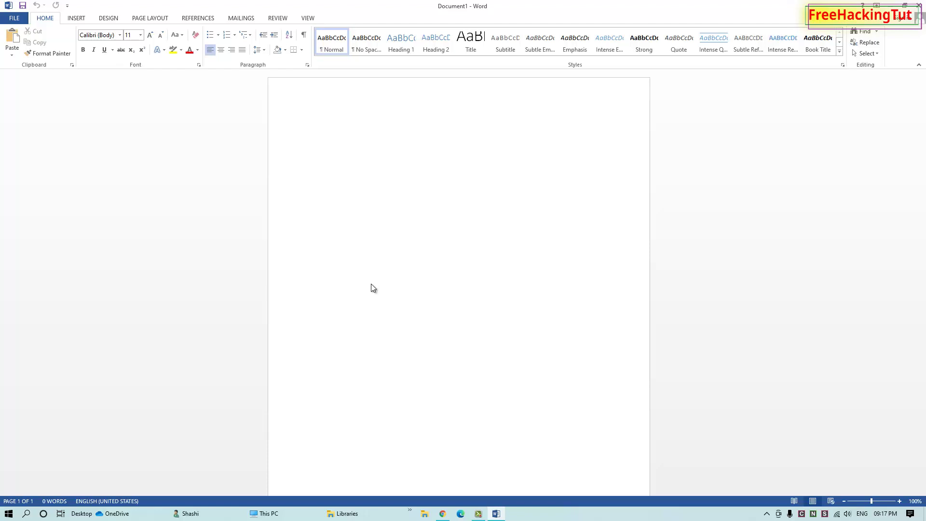
pyautogui.press('super+v')
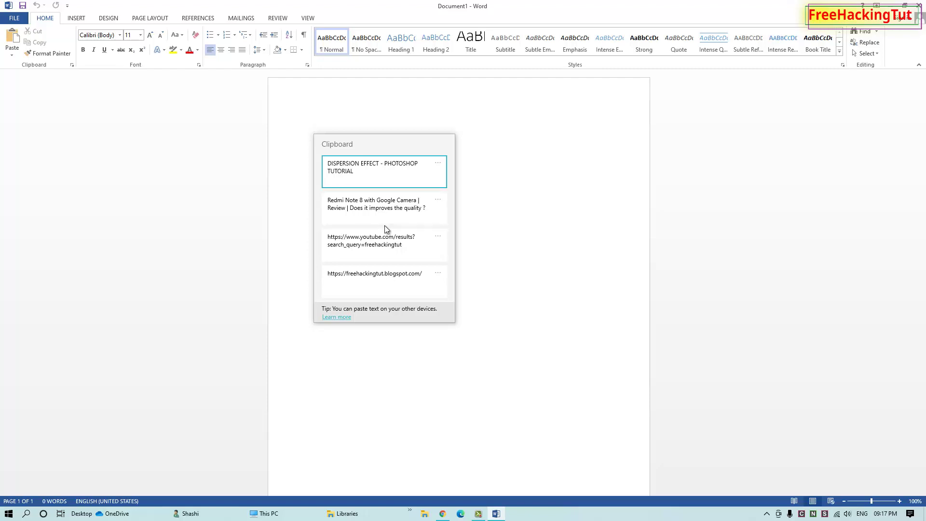
# Paste the DISPERSION EFFECT title and the blog URL from clipboard history.
pyautogui.click(359, 173)
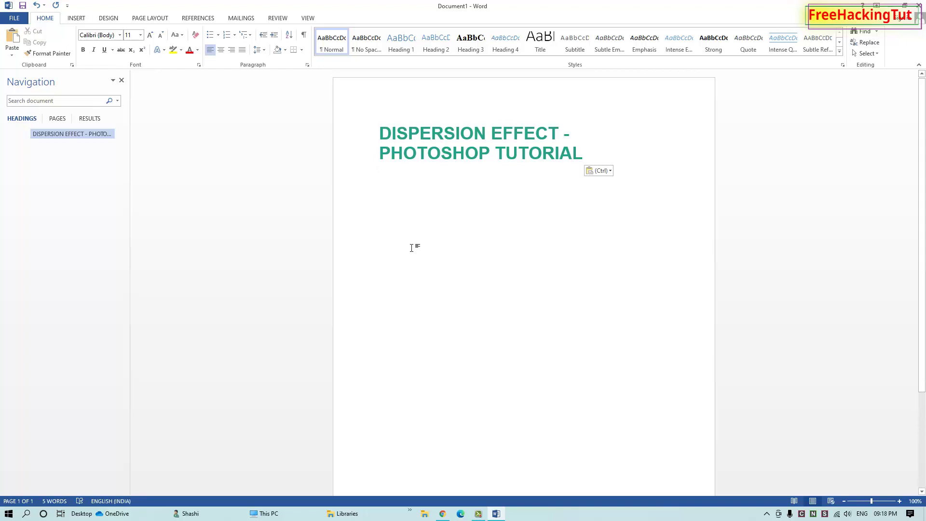
pyautogui.press('super+v')
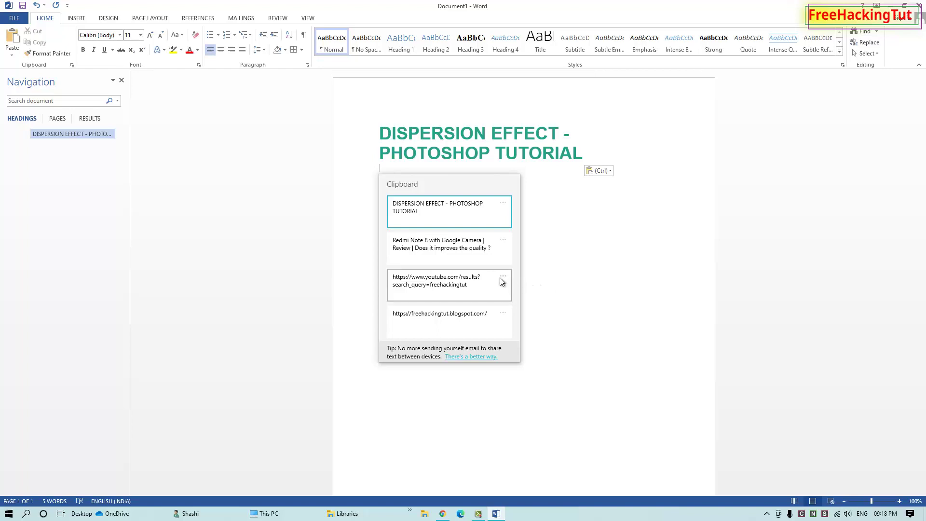
pyautogui.click(451, 317)
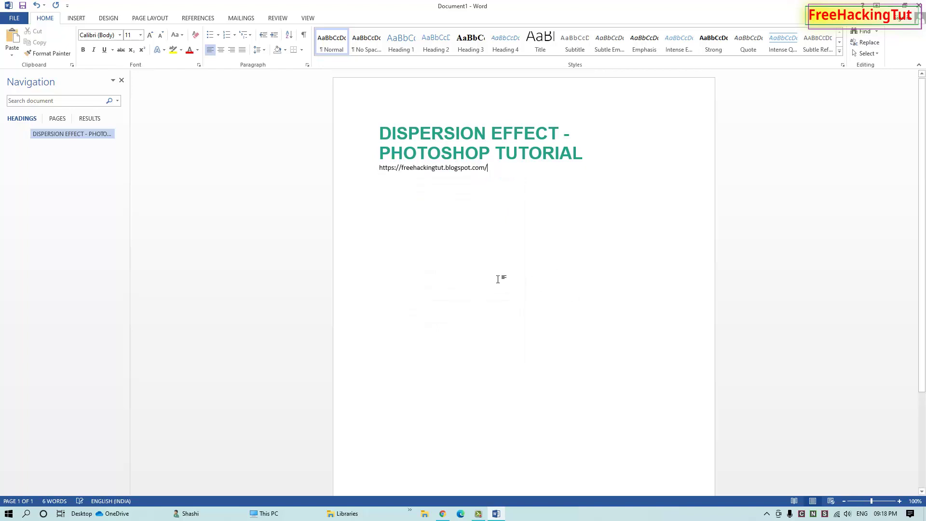
pyautogui.press('Return')
# Paste the YouTube search URL and the blog URL again on new lines.
pyautogui.write('v')
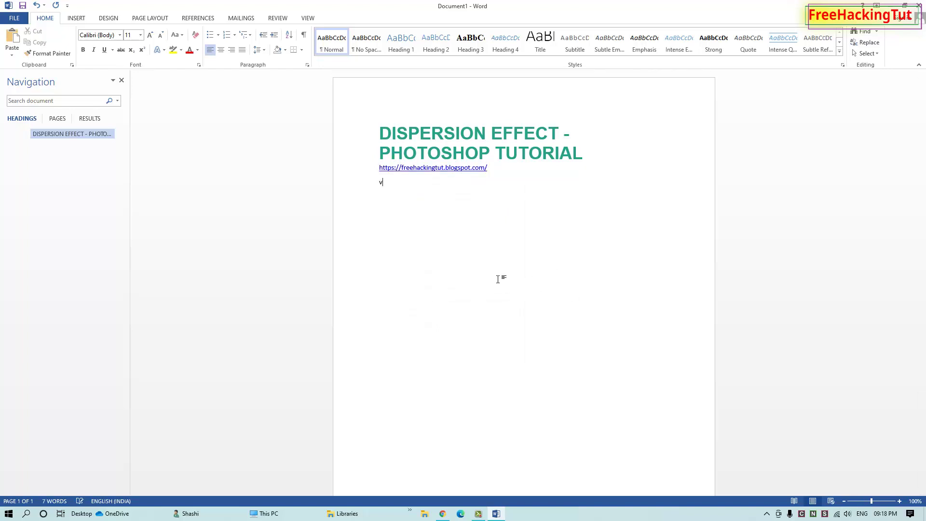
pyautogui.press('super+v')
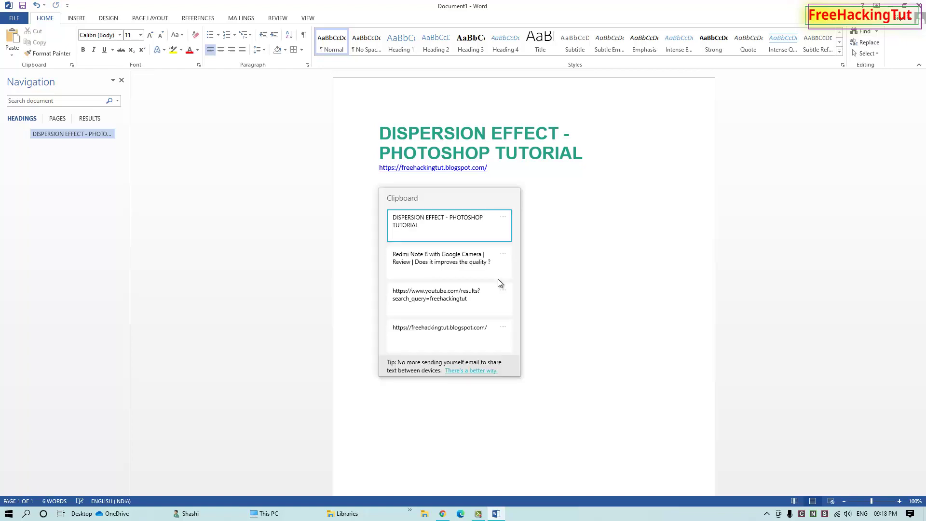
pyautogui.click(418, 292)
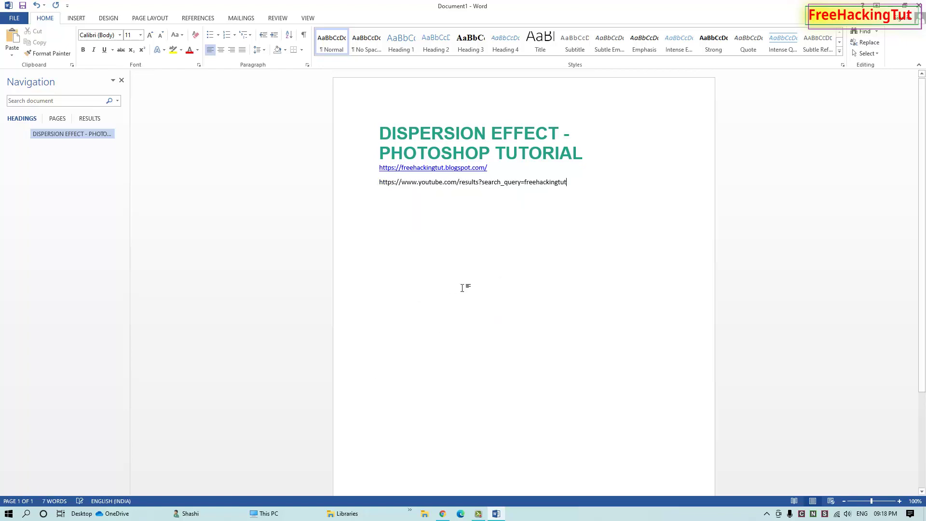
pyautogui.press('Return')
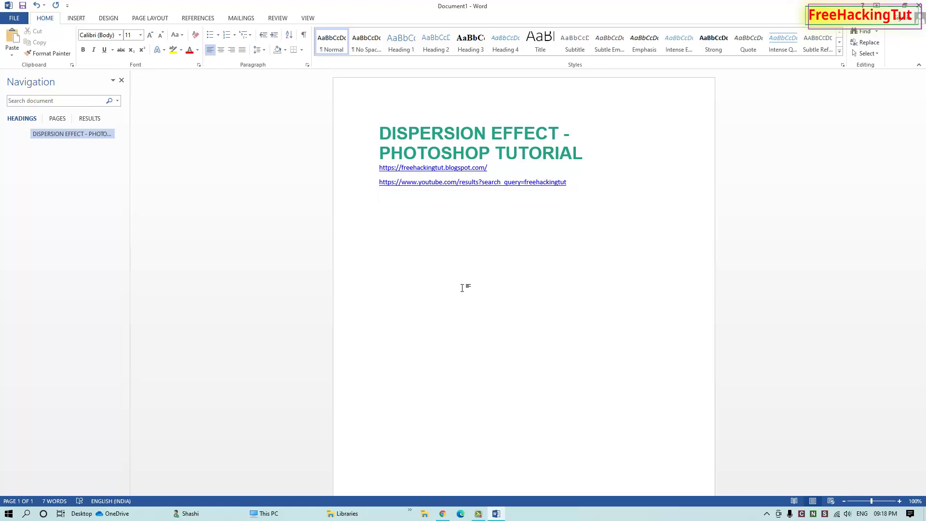
pyautogui.press('super+v')
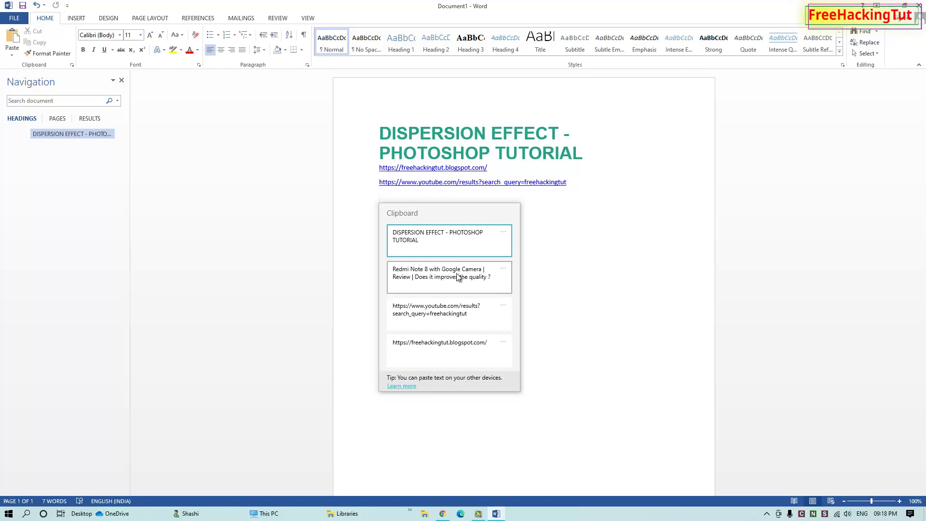
pyautogui.click(451, 347)
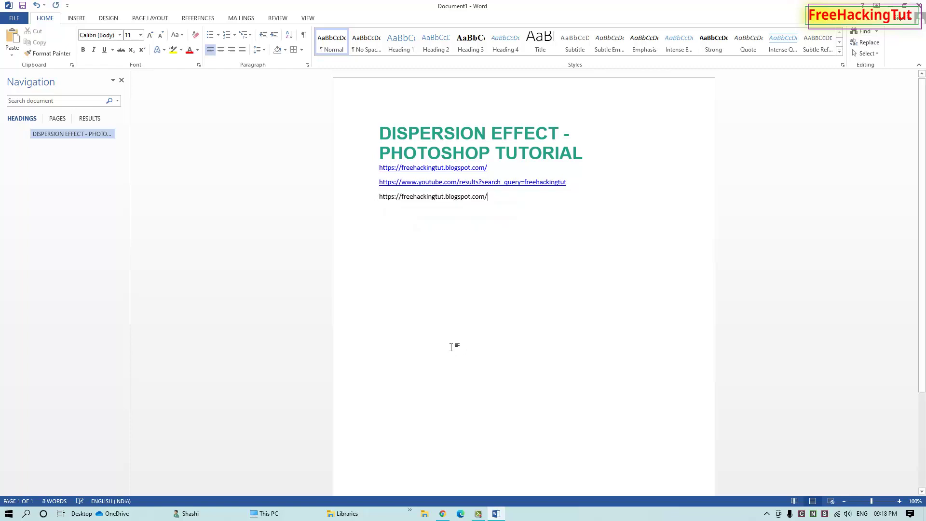